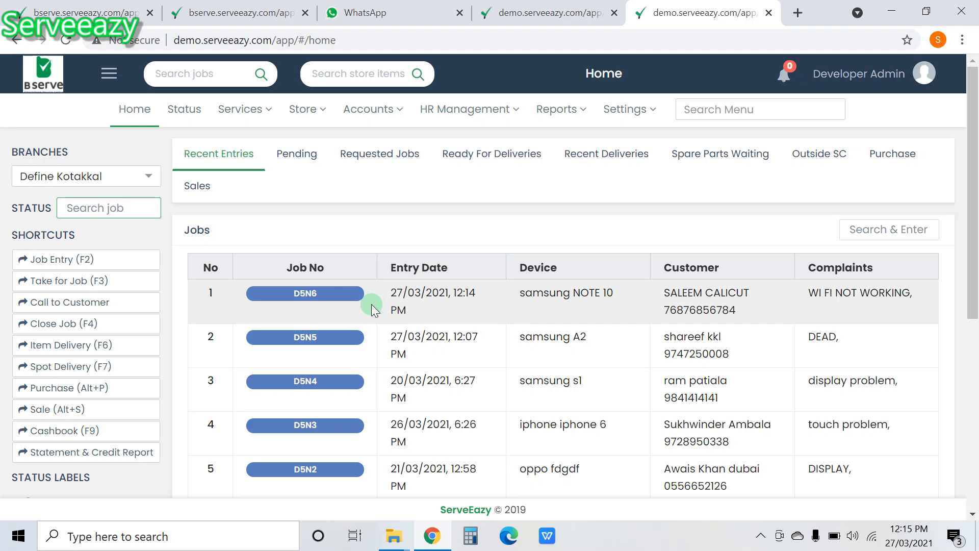
Step: Open job D5N6's status page in a new tab, then return to the Home dashboard's job search
{"action": "left_click", "coordinate": [315, 293]}
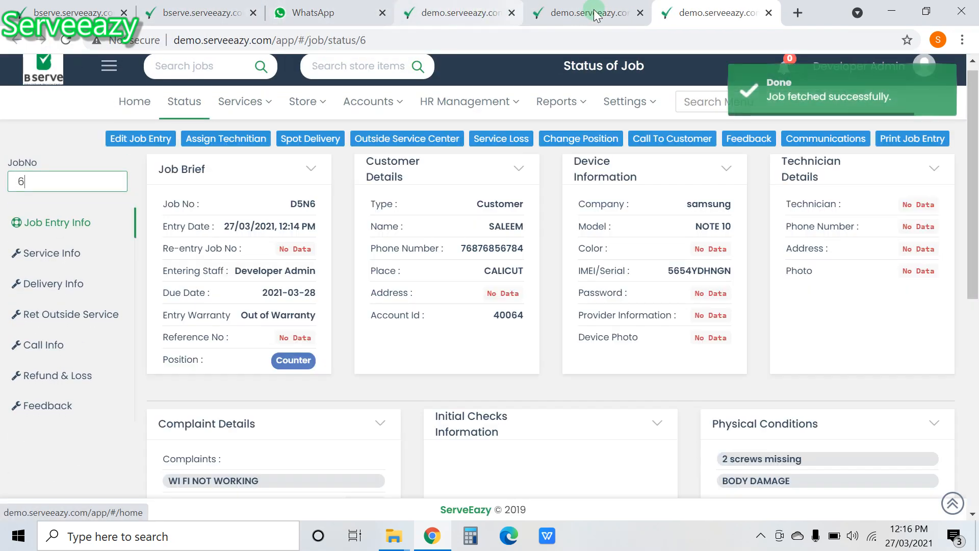
{"action": "left_click", "coordinate": [595, 14]}
{"action": "left_click", "coordinate": [108, 209]}
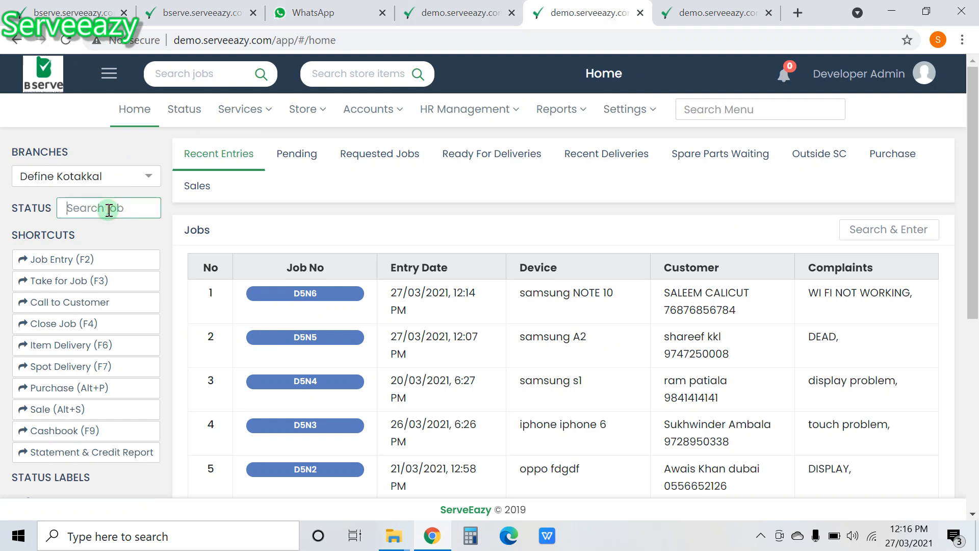
Step: Look up job 6 to load D5N6's page, highlighting its job number and Counter position
{"action": "type", "text": "6"}
{"action": "key", "text": "Return"}
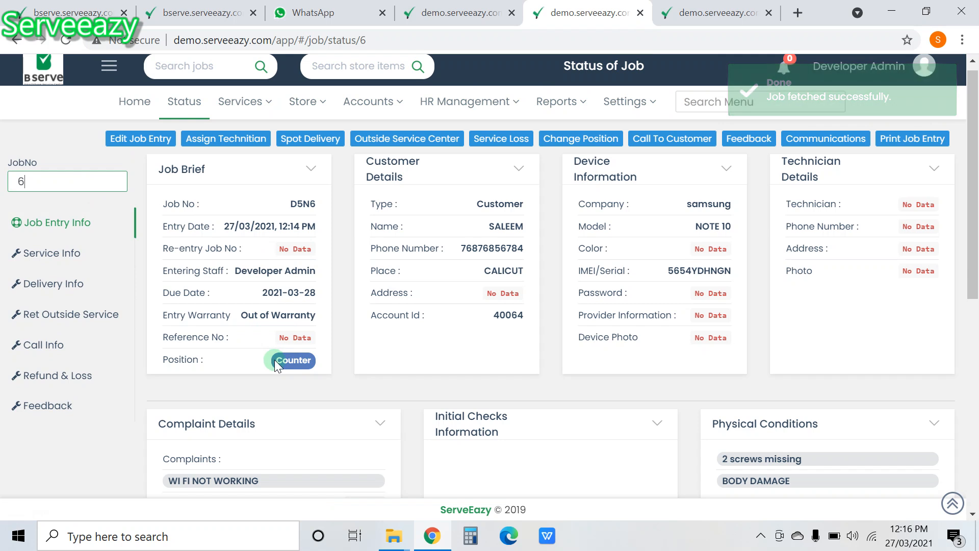
{"action": "mouse_move", "coordinate": [309, 203]}
{"action": "left_mouse_down"}
{"action": "mouse_move", "coordinate": [293, 205]}
{"action": "mouse_move", "coordinate": [313, 205]}
{"action": "left_mouse_up"}
{"action": "double_click", "coordinate": [316, 204]}
{"action": "left_click", "coordinate": [317, 208]}
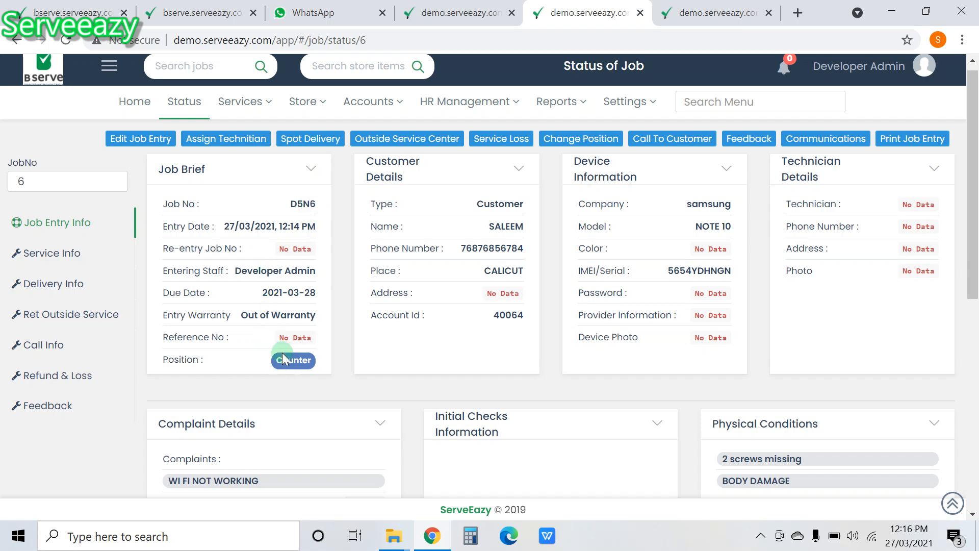
{"action": "left_click_drag", "start_coordinate": [276, 364], "coordinate": [301, 368]}
{"action": "left_click", "coordinate": [222, 140]}
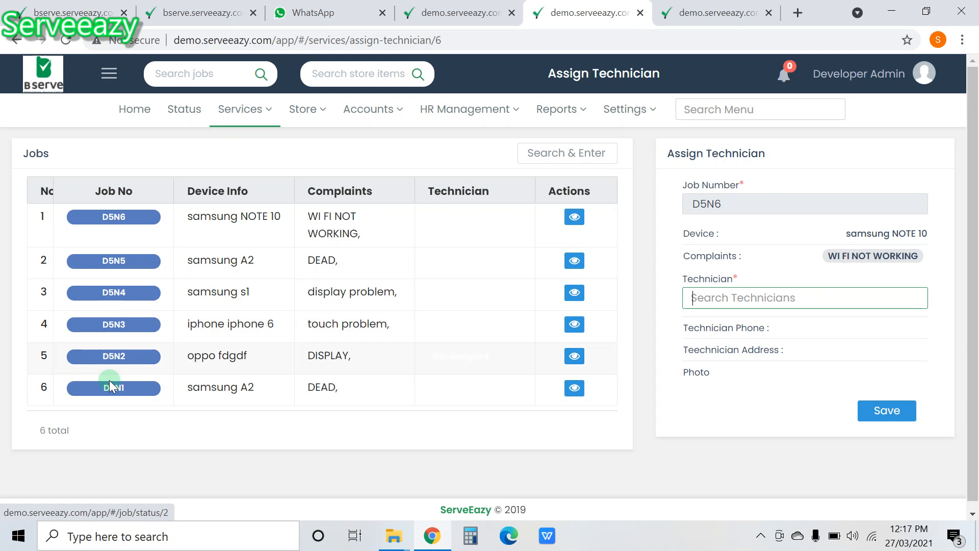
{"action": "left_click", "coordinate": [705, 298]}
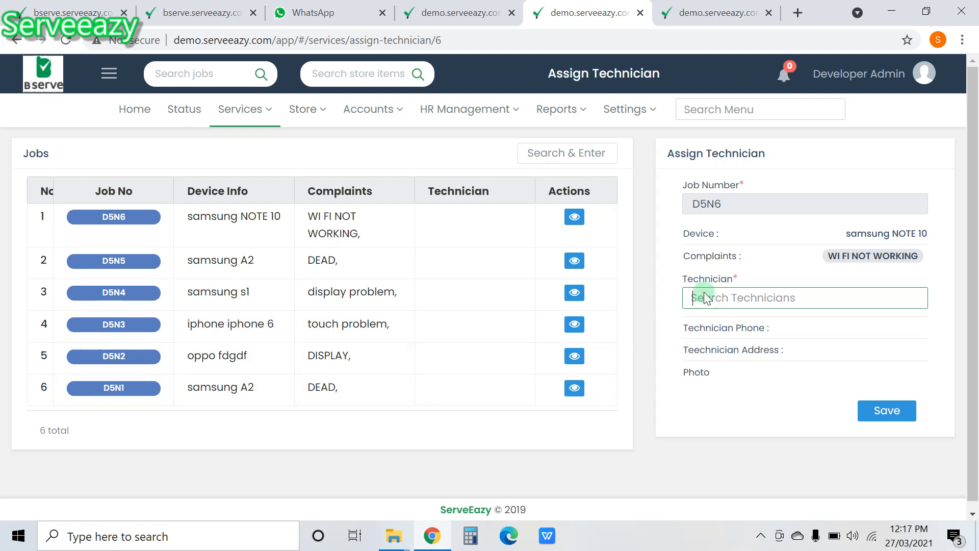
{"action": "left_click", "coordinate": [726, 212]}
{"action": "left_click", "coordinate": [764, 300]}
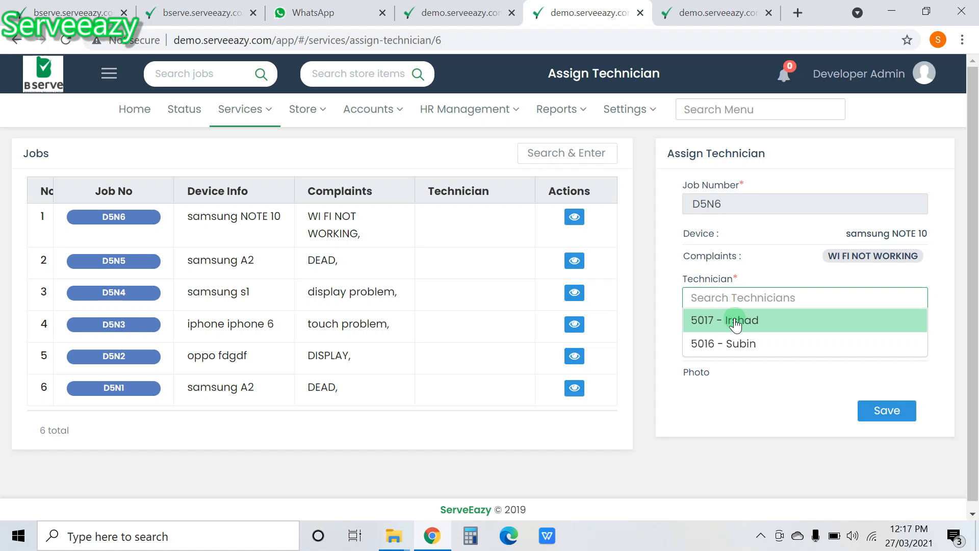
{"action": "mouse_move", "coordinate": [477, 113]}
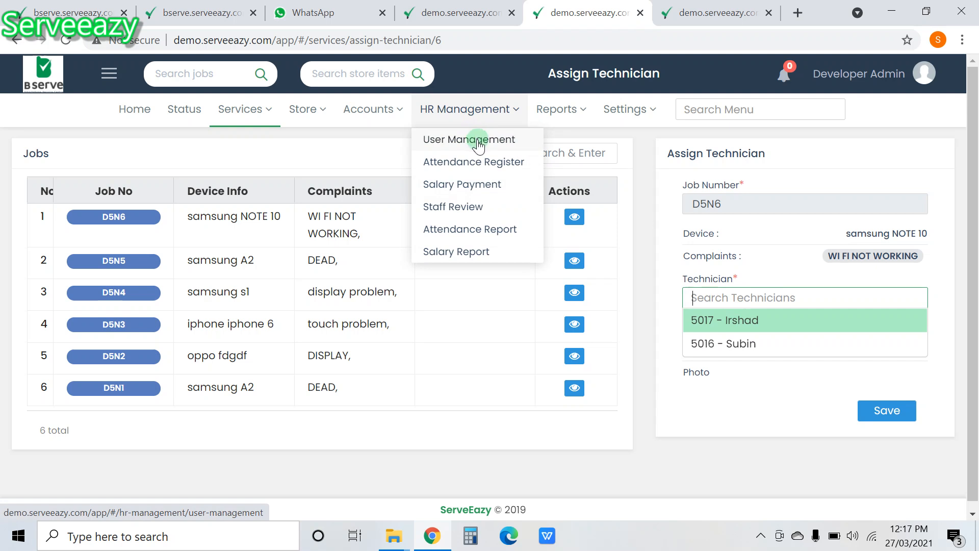
{"action": "left_click", "coordinate": [749, 327]}
{"action": "left_click", "coordinate": [898, 420]}
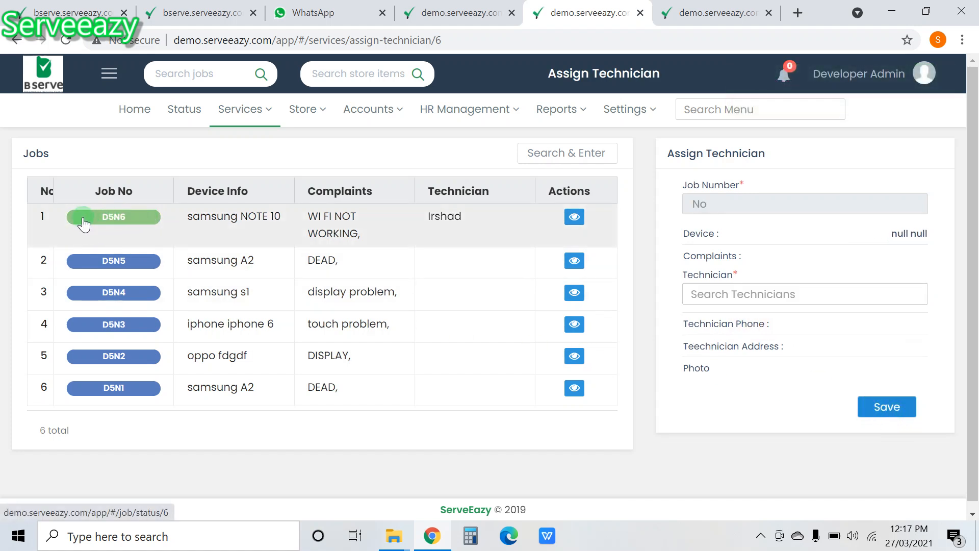
Step: Check D5N6's Service Center position and technician details, then scroll the Home jobs list
{"action": "left_click", "coordinate": [120, 216]}
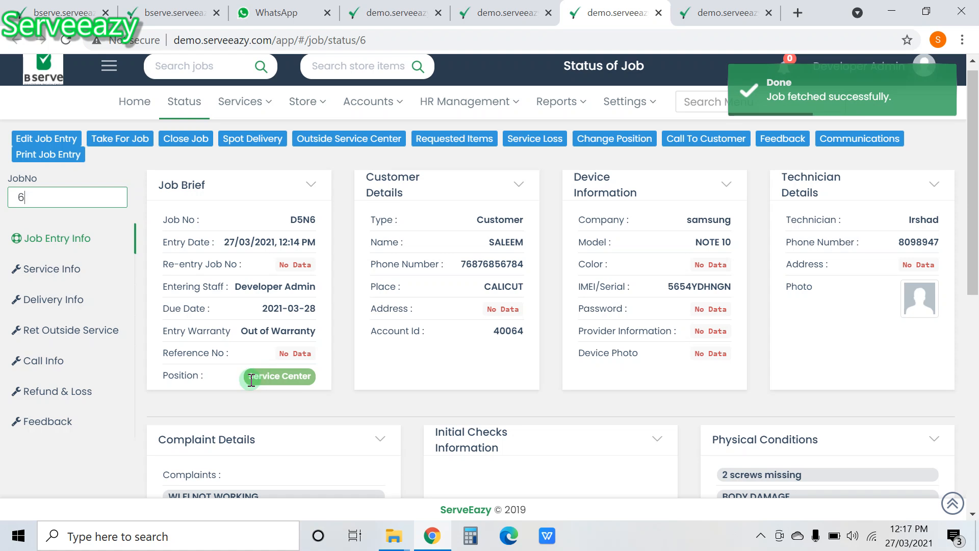
{"action": "left_click_drag", "start_coordinate": [248, 377], "coordinate": [312, 381]}
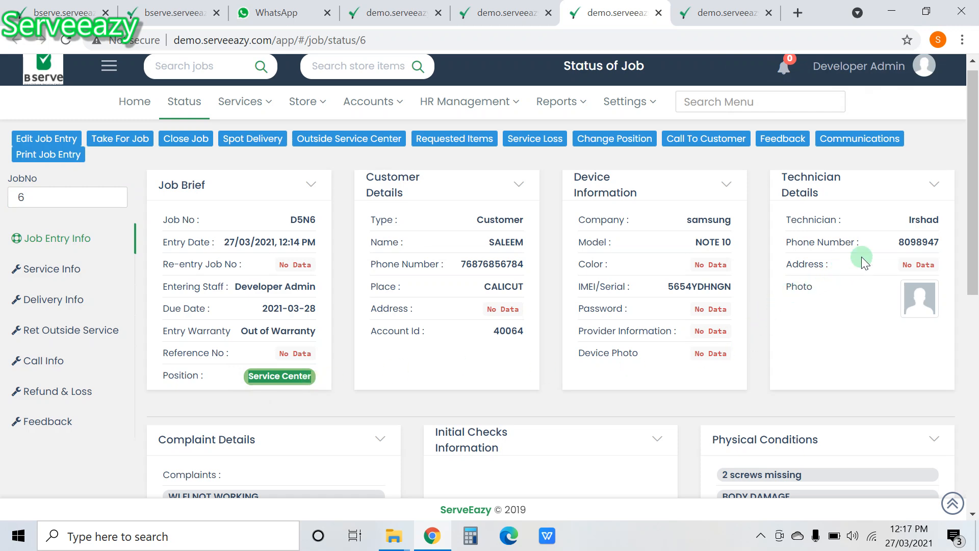
{"action": "left_click_drag", "start_coordinate": [897, 225], "coordinate": [773, 260]}
{"action": "left_click", "coordinate": [43, 71]}
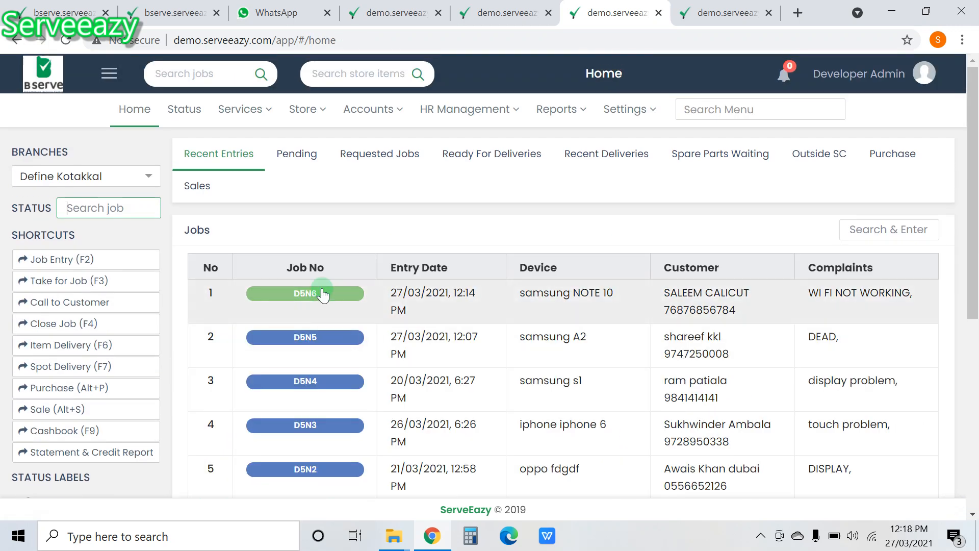
{"action": "scroll", "coordinate": [322, 284], "scroll_direction": "down", "scroll_amount": 1}
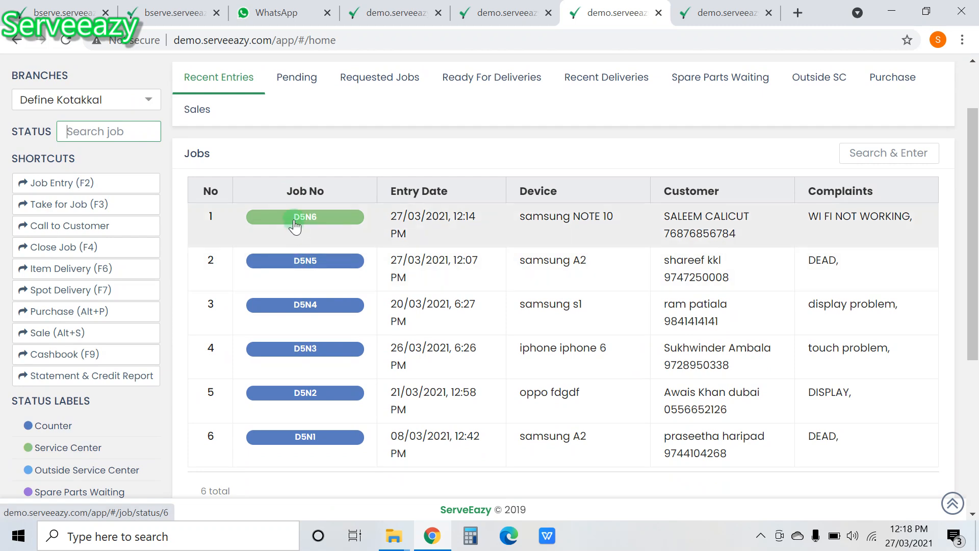
Step: Reopen D5N6's status page and review its payment info: estimate 2000, advance 500
{"action": "left_click", "coordinate": [323, 216]}
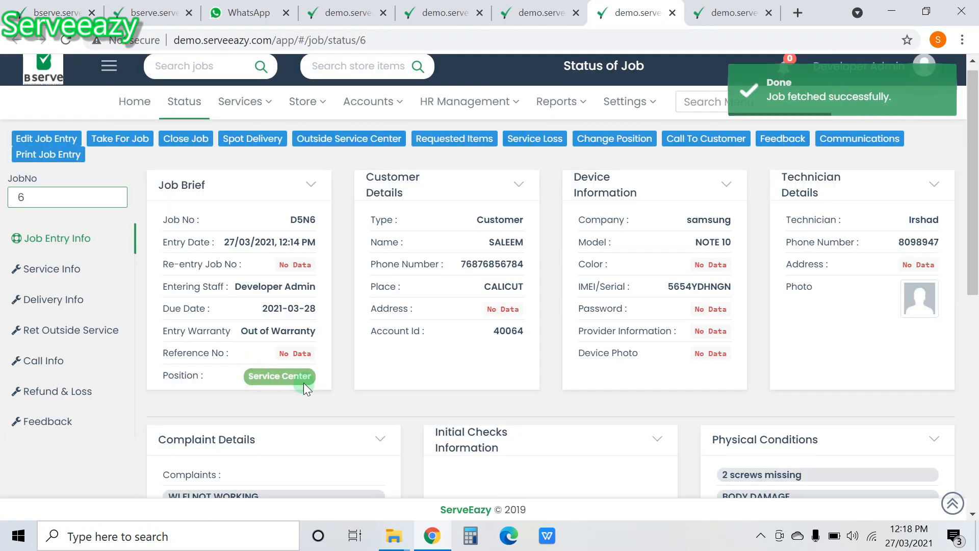
{"action": "scroll", "coordinate": [627, 308], "scroll_direction": "down", "scroll_amount": 6}
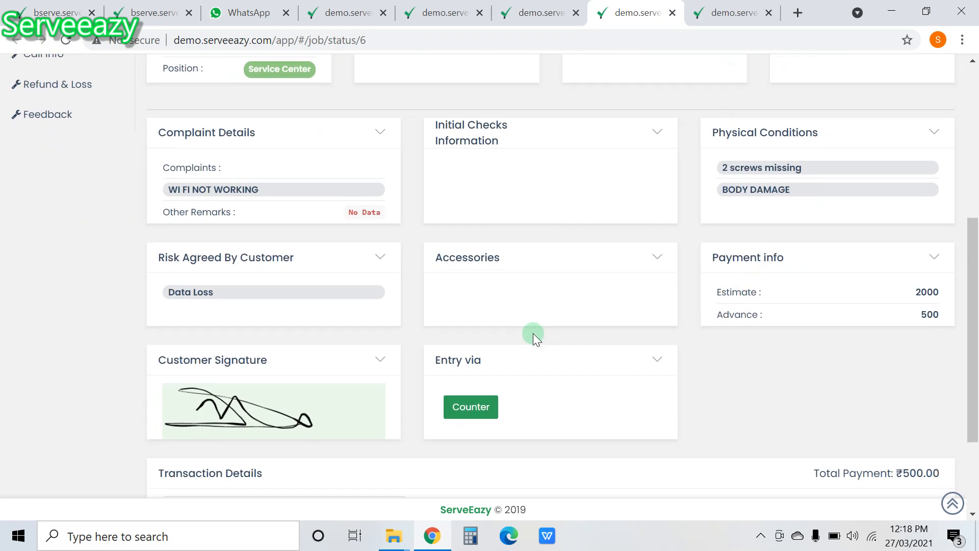
{"action": "scroll", "coordinate": [533, 333], "scroll_direction": "up", "scroll_amount": 7}
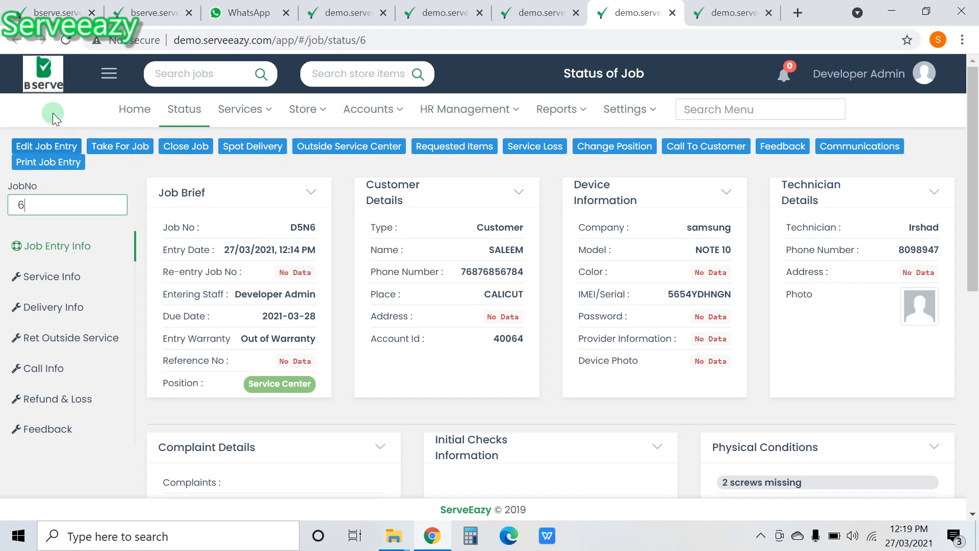
Step: From Home, open job D5N6 and start work on it with Take For Job
{"action": "left_click", "coordinate": [44, 74]}
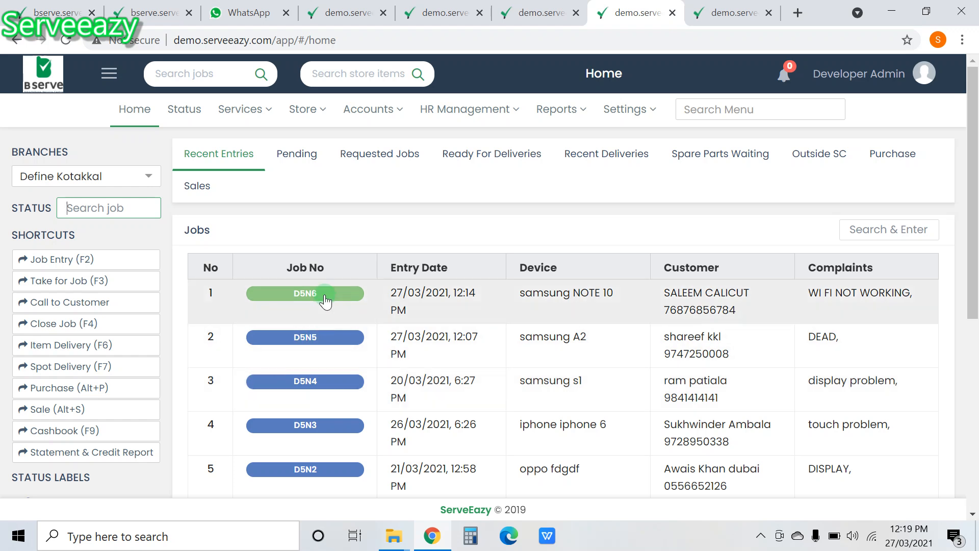
{"action": "left_click", "coordinate": [324, 295]}
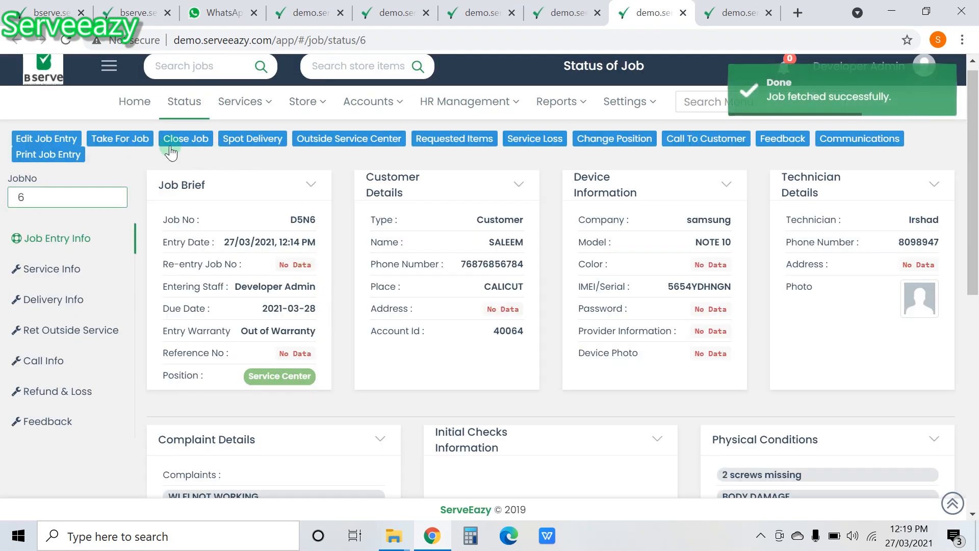
{"action": "left_click", "coordinate": [133, 139]}
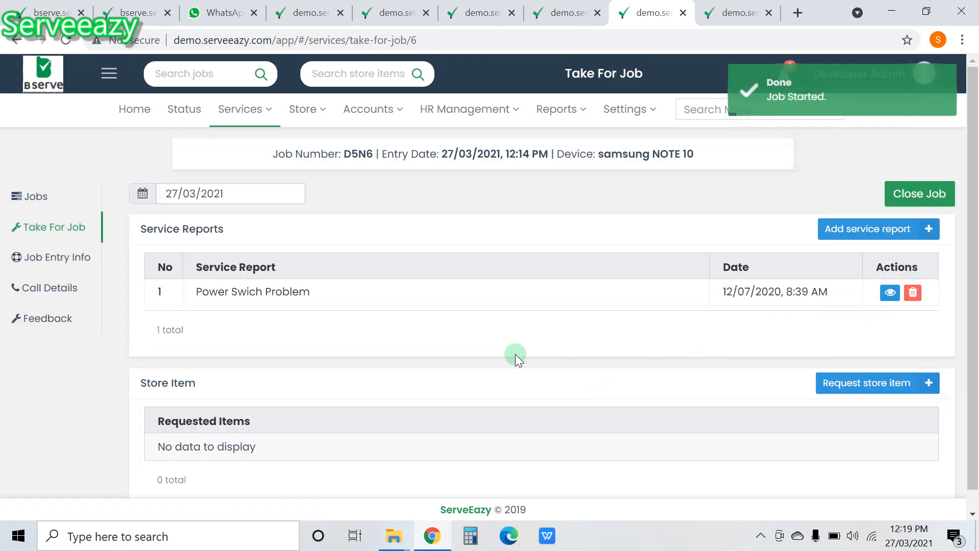
{"action": "scroll", "coordinate": [515, 355], "scroll_direction": "down", "scroll_amount": 1}
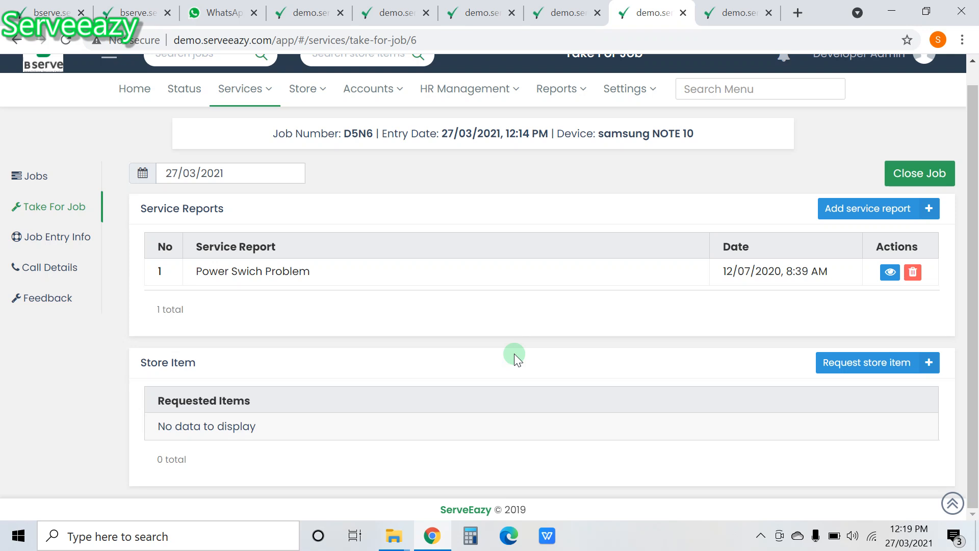
Step: Add a service report reading 'GGHJFGJF' to job D5N6 and bring up the store item request
{"action": "left_click", "coordinate": [865, 213]}
{"action": "left_click", "coordinate": [456, 344]}
{"action": "type", "text": "GGHJFGJF"}
{"action": "left_click", "coordinate": [561, 342]}
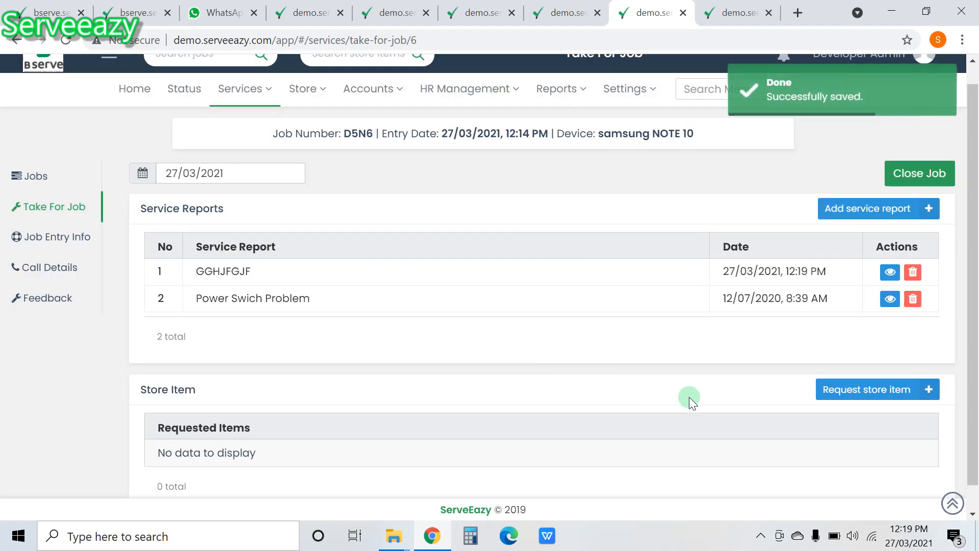
{"action": "left_click", "coordinate": [868, 388]}
{"action": "left_click", "coordinate": [336, 219]}
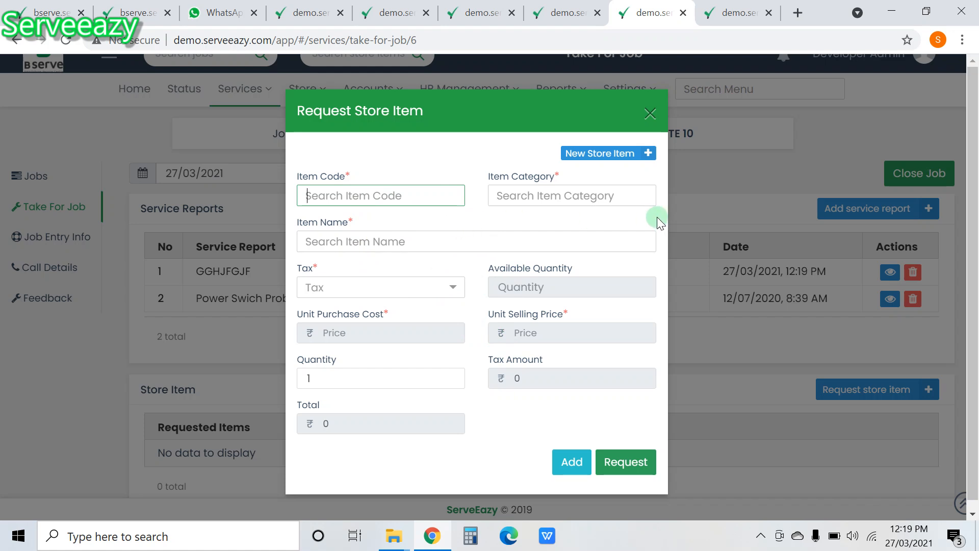
Step: Dismiss the Request Store Item form without requesting items and return to the page top
{"action": "left_click", "coordinate": [641, 136]}
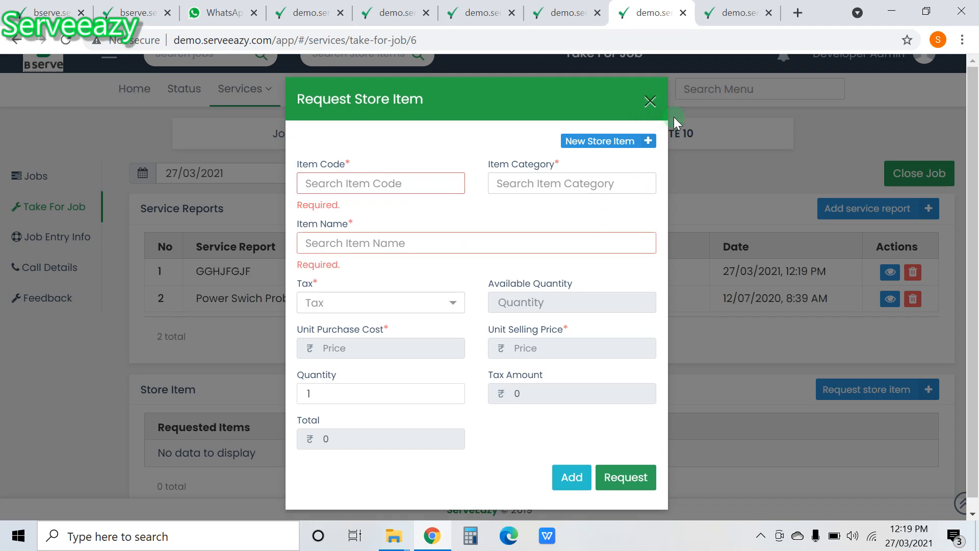
{"action": "left_click", "coordinate": [656, 104]}
{"action": "left_click", "coordinate": [306, 90]}
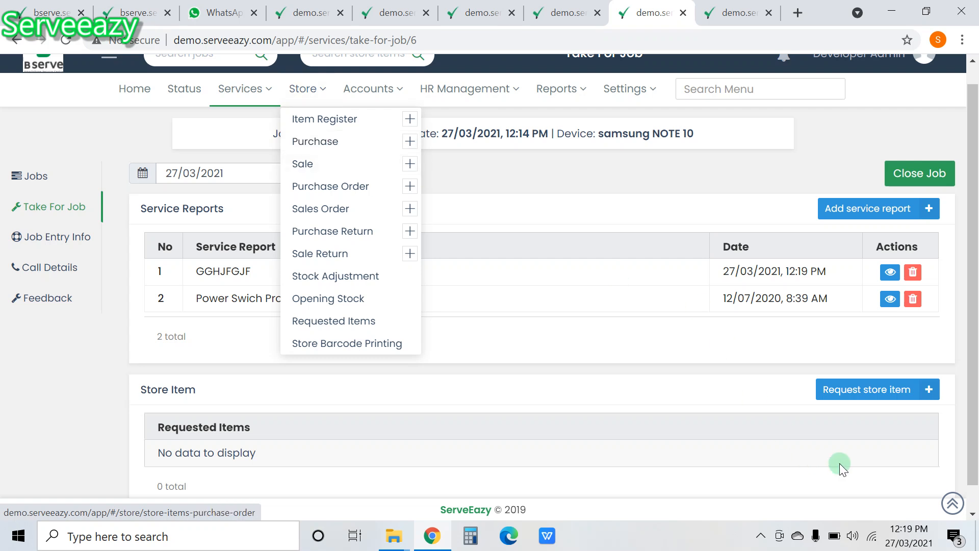
{"action": "left_click", "coordinate": [852, 391]}
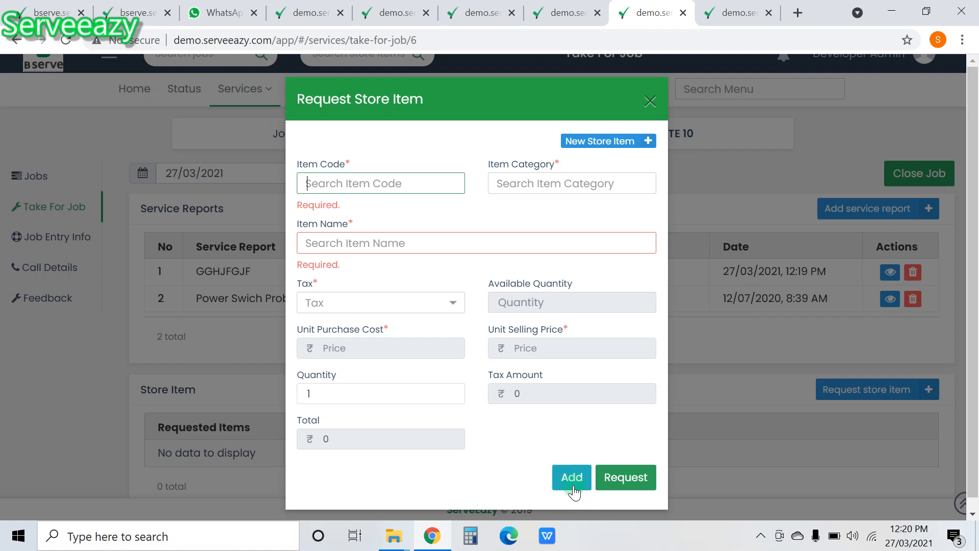
{"action": "left_click", "coordinate": [415, 293]}
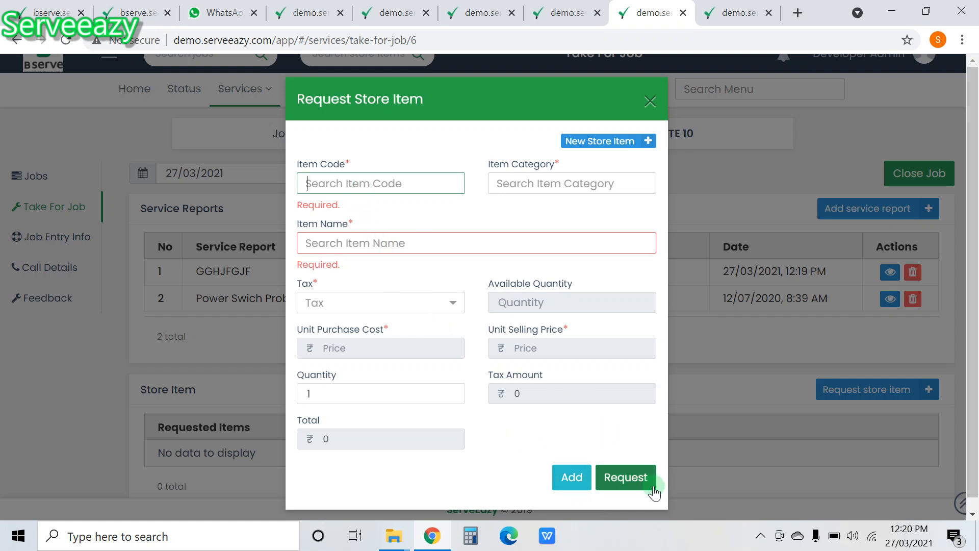
{"action": "left_click", "coordinate": [537, 332]}
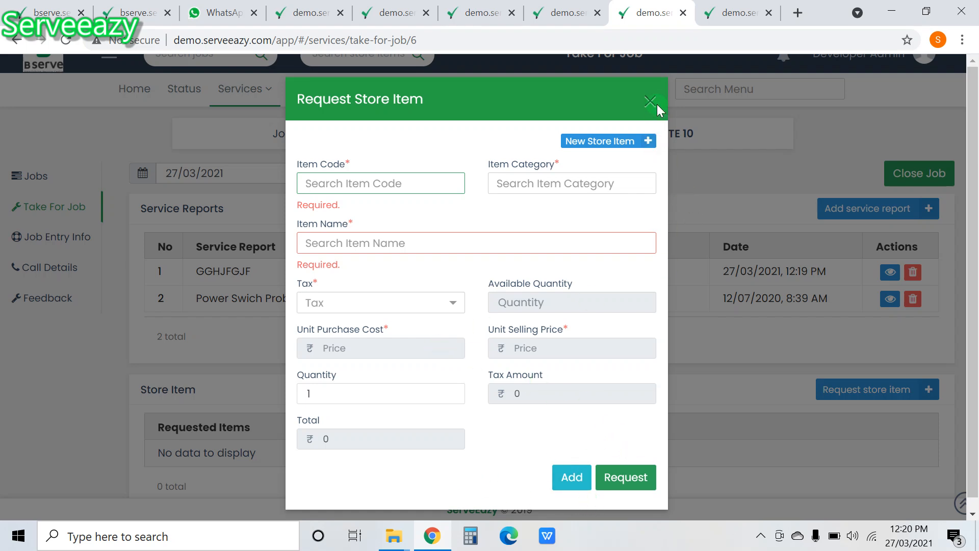
{"action": "left_click", "coordinate": [643, 101]}
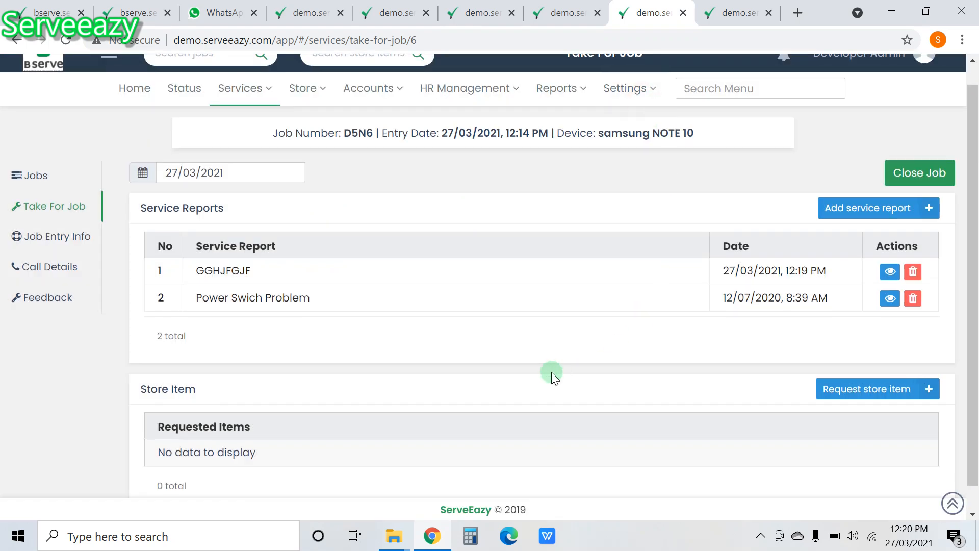
{"action": "scroll", "coordinate": [551, 372], "scroll_direction": "down", "scroll_amount": 1}
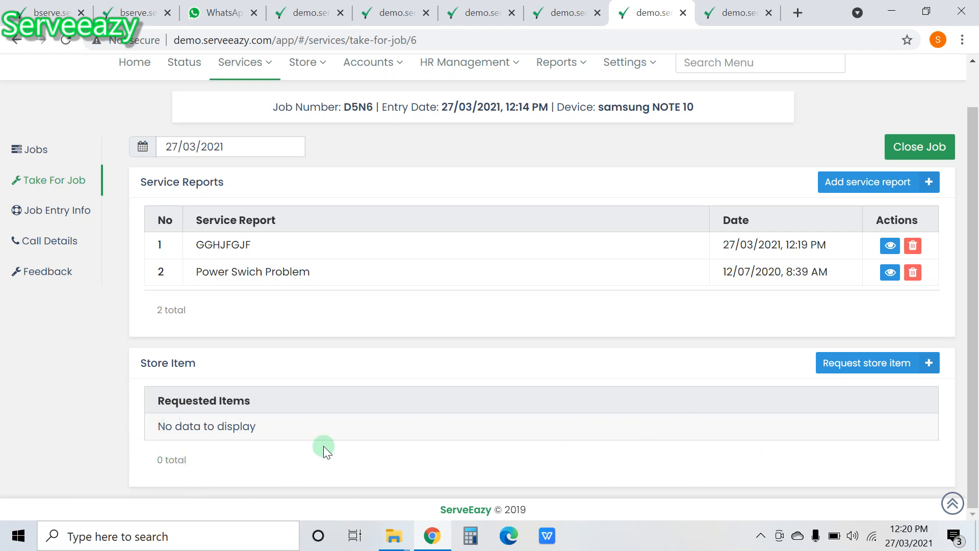
{"action": "scroll", "coordinate": [315, 339], "scroll_direction": "up", "scroll_amount": 1}
{"action": "left_click_drag", "start_coordinate": [351, 154], "coordinate": [373, 162]}
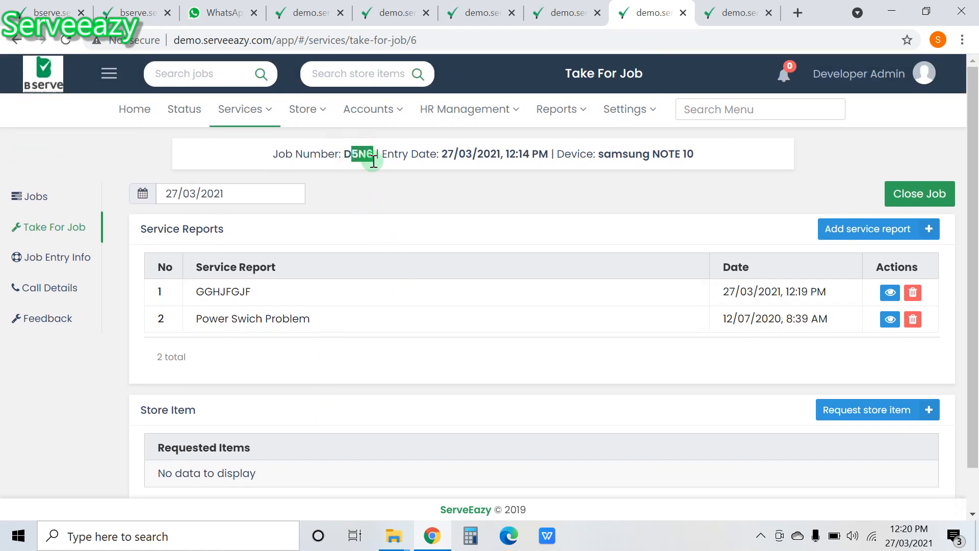
Step: Open the Close Job form for D5N6, set Problem Solved to No, and review estimate and spare cost
{"action": "left_click", "coordinate": [928, 201]}
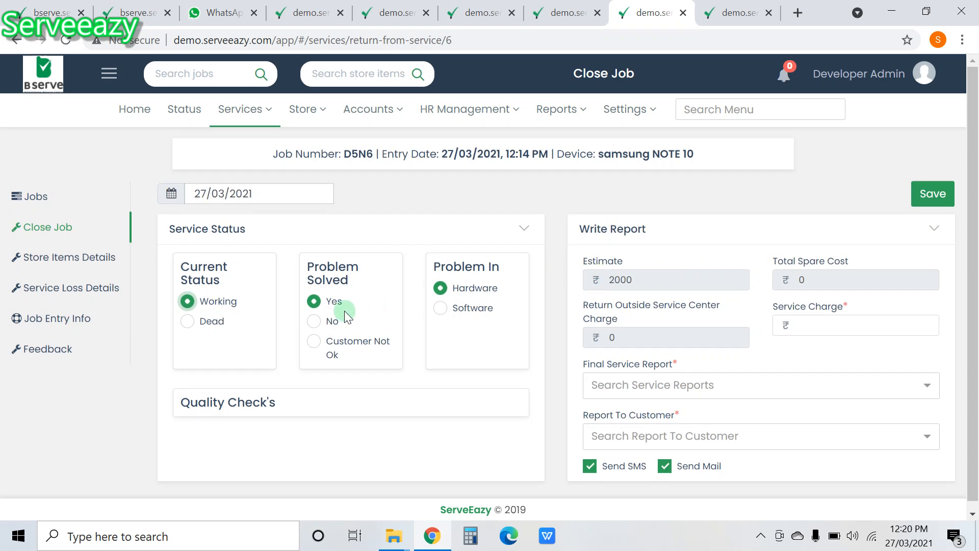
{"action": "left_click", "coordinate": [315, 322]}
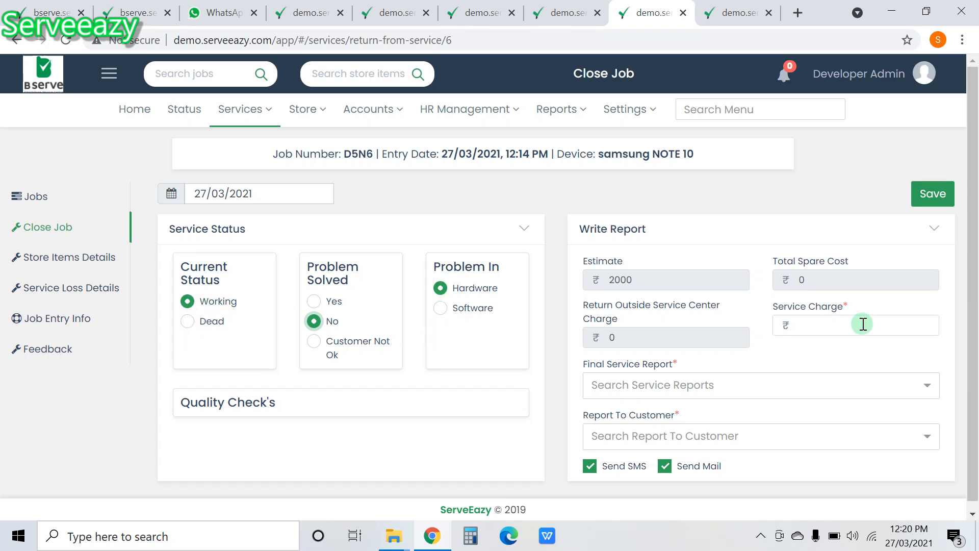
{"action": "left_click", "coordinate": [642, 285]}
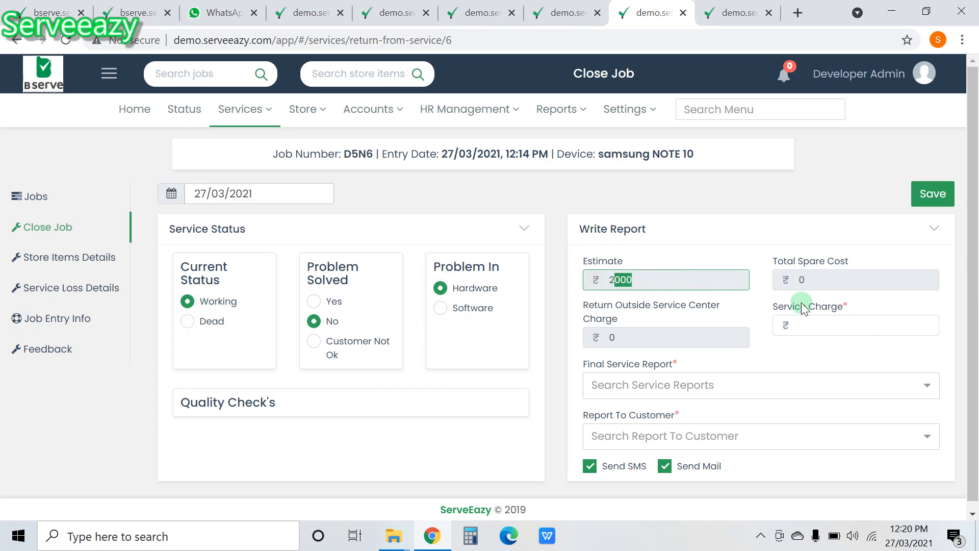
{"action": "left_click", "coordinate": [844, 275]}
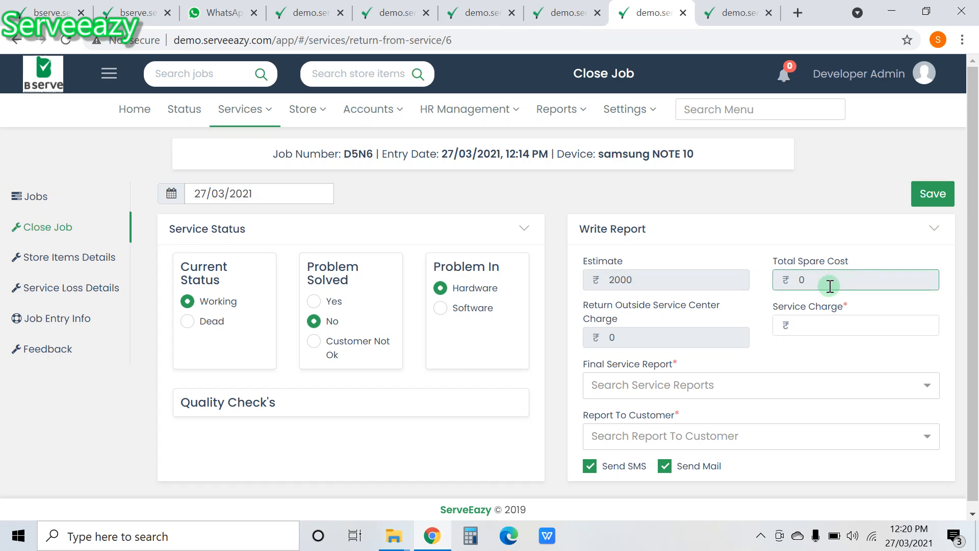
{"action": "left_click_drag", "start_coordinate": [823, 281], "coordinate": [792, 280]}
{"action": "left_click", "coordinate": [837, 280]}
{"action": "left_click", "coordinate": [837, 327]}
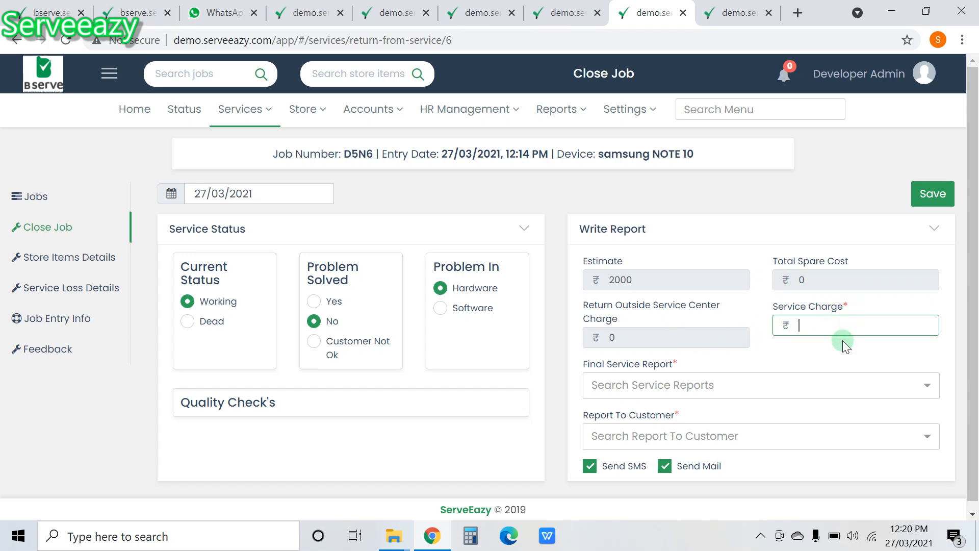
Step: Enter the service charge, replacing the interim 1500 with a final 2000
{"action": "type", "text": "2000"}
{"action": "left_click", "coordinate": [816, 279]}
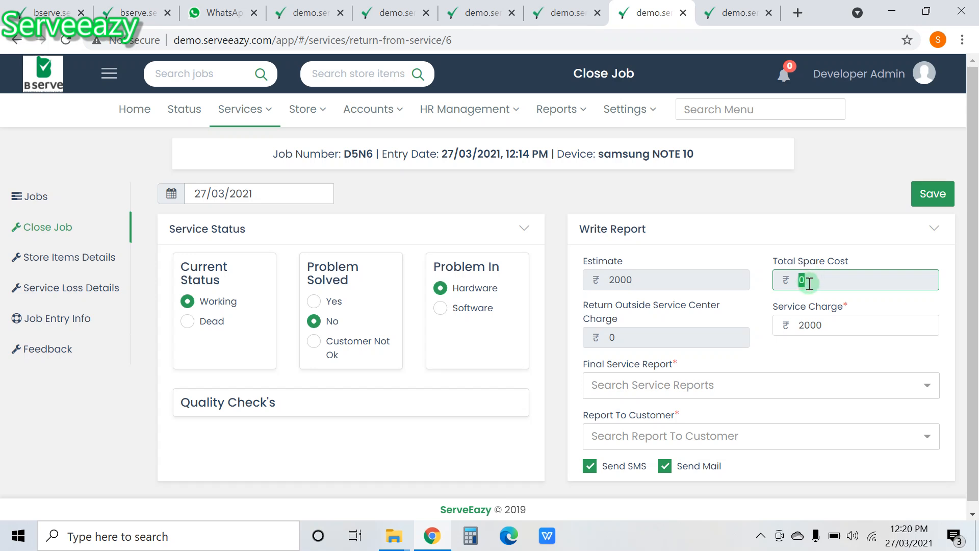
{"action": "left_click_drag", "start_coordinate": [815, 283], "coordinate": [804, 283]}
{"action": "left_click_drag", "start_coordinate": [830, 325], "coordinate": [797, 326]}
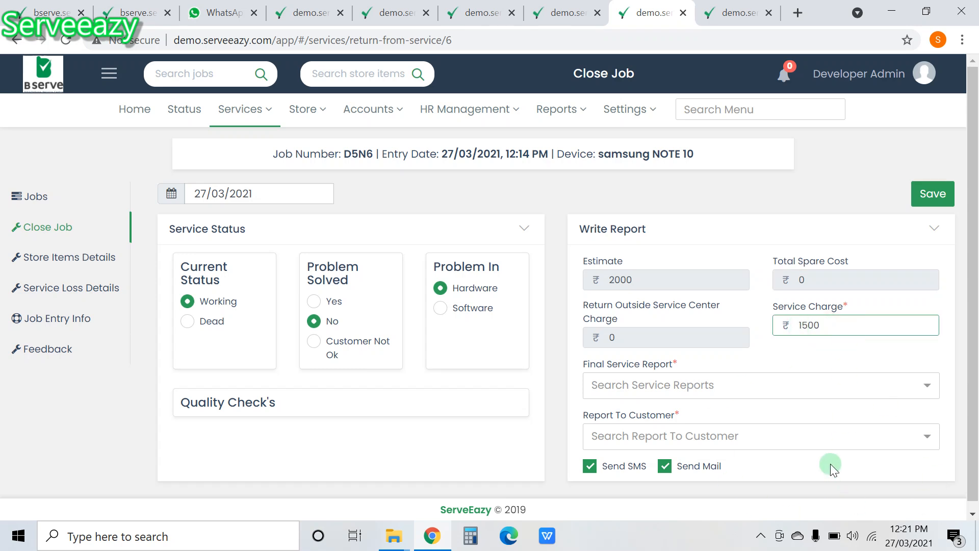
{"action": "type", "text": "1500"}
{"action": "left_click_drag", "start_coordinate": [829, 279], "coordinate": [801, 278]}
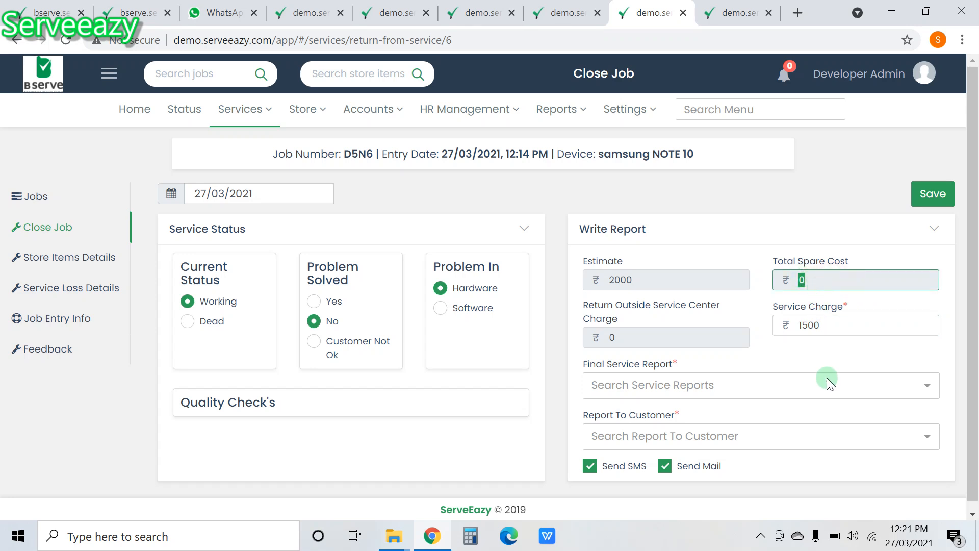
{"action": "left_click_drag", "start_coordinate": [830, 326], "coordinate": [779, 327]}
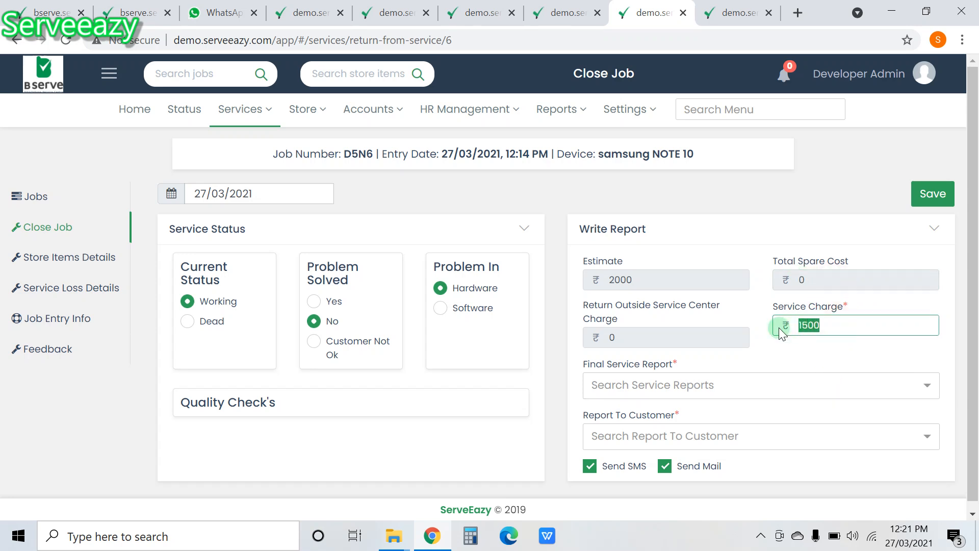
{"action": "type", "text": "2000"}
Step: Verify service charge 2000, total spare cost 0 and outside service charge 0
{"action": "left_click_drag", "start_coordinate": [826, 326], "coordinate": [810, 326]}
{"action": "left_click", "coordinate": [802, 325]}
{"action": "double_click", "coordinate": [802, 325]}
{"action": "left_click", "coordinate": [822, 278]}
{"action": "double_click", "coordinate": [804, 277]}
{"action": "left_click", "coordinate": [643, 333]}
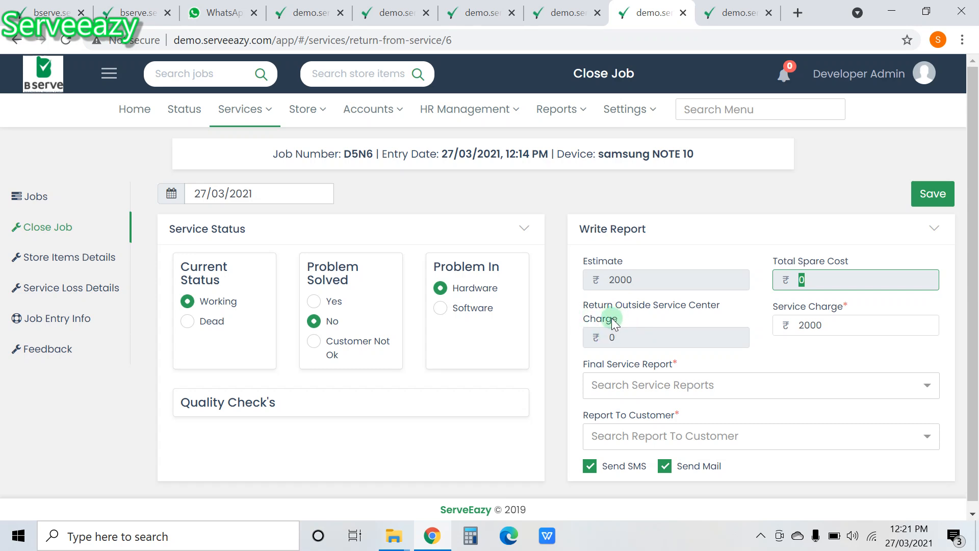
{"action": "left_click", "coordinate": [632, 339]}
{"action": "double_click", "coordinate": [608, 337]}
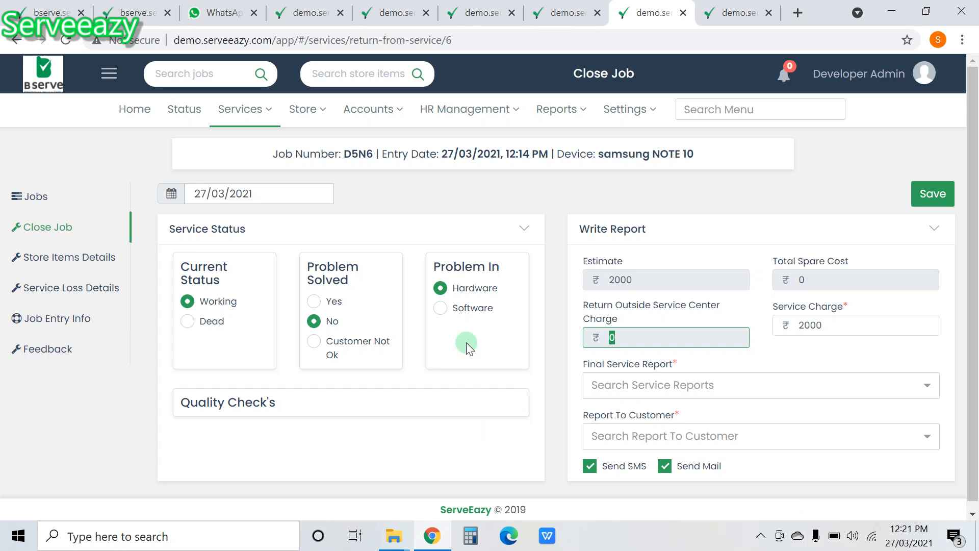
{"action": "left_click_drag", "start_coordinate": [351, 153], "coordinate": [374, 154]}
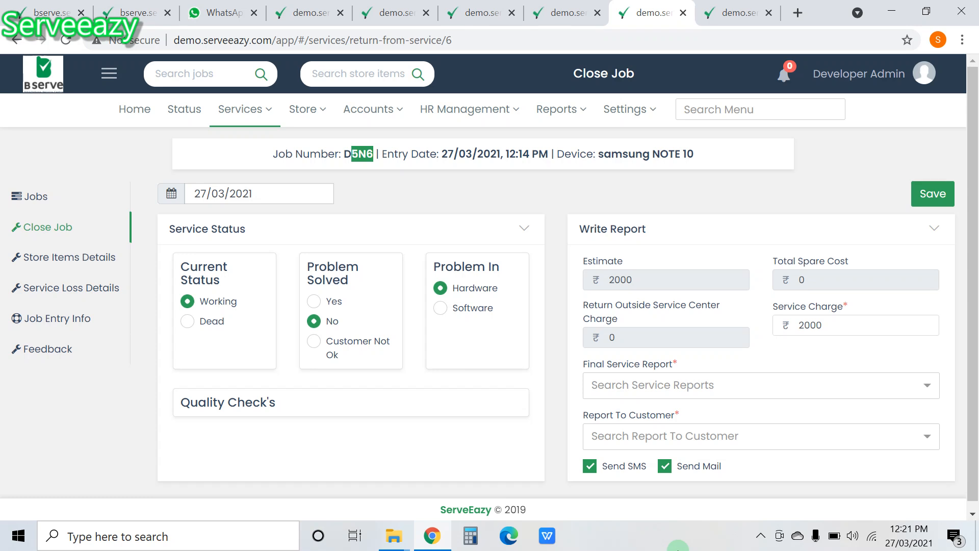
{"action": "mouse_move", "coordinate": [299, 116]}
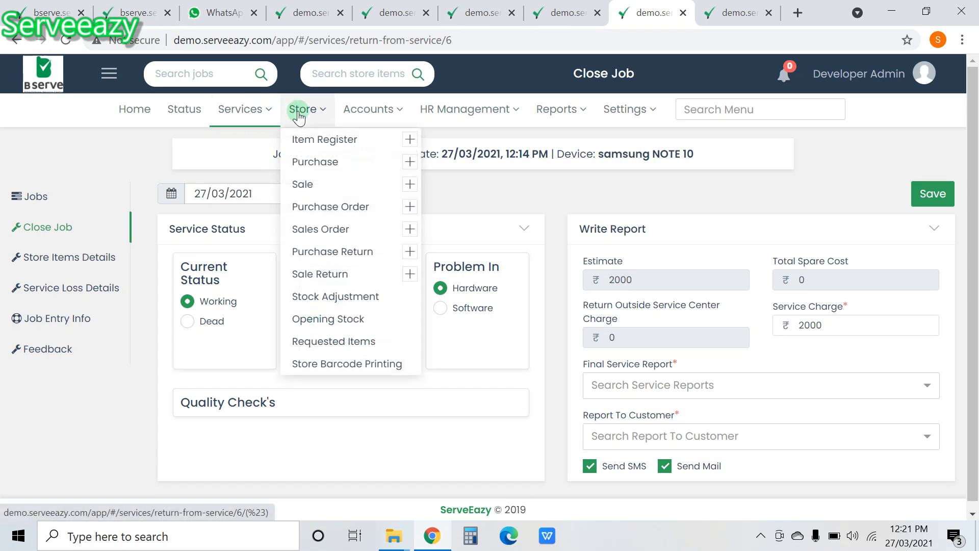
{"action": "mouse_move", "coordinate": [255, 112]}
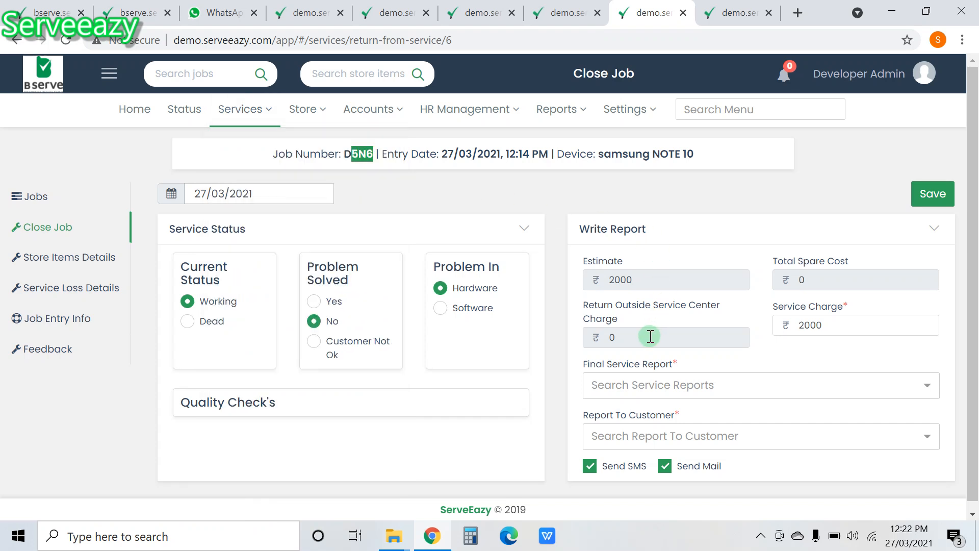
{"action": "double_click", "coordinate": [612, 337]}
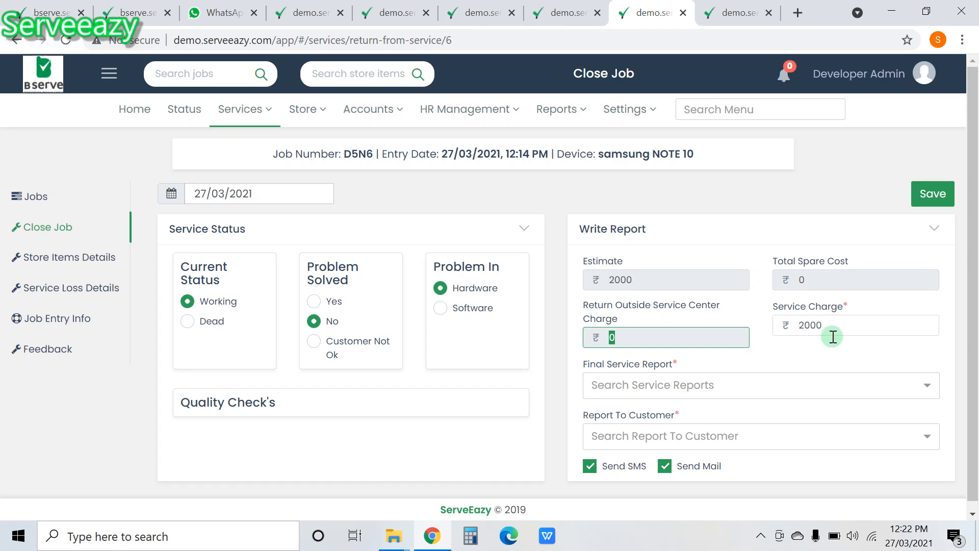
Step: Add OK to the final service reports and select it as the Final Service Report
{"action": "left_click", "coordinate": [752, 391]}
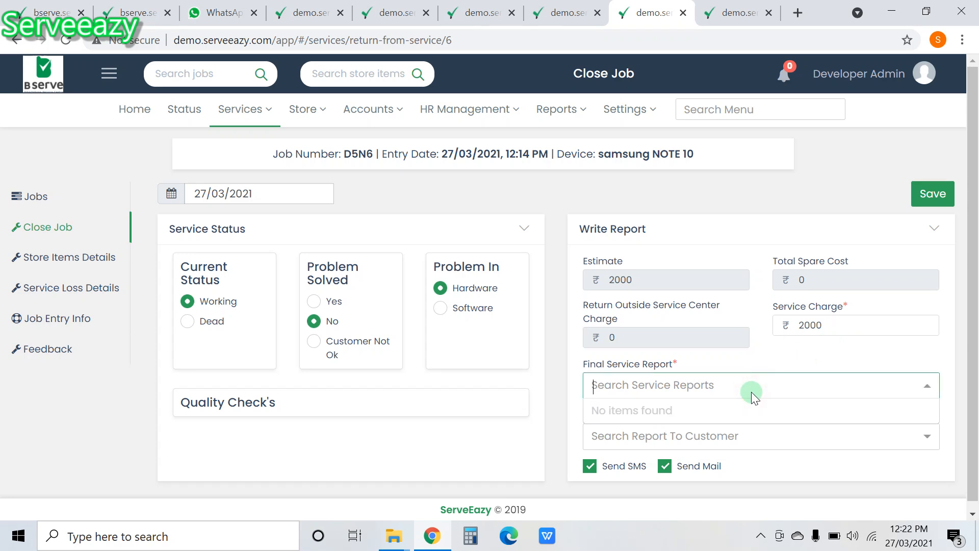
{"action": "type", "text": "OK"}
{"action": "key", "text": "Return"}
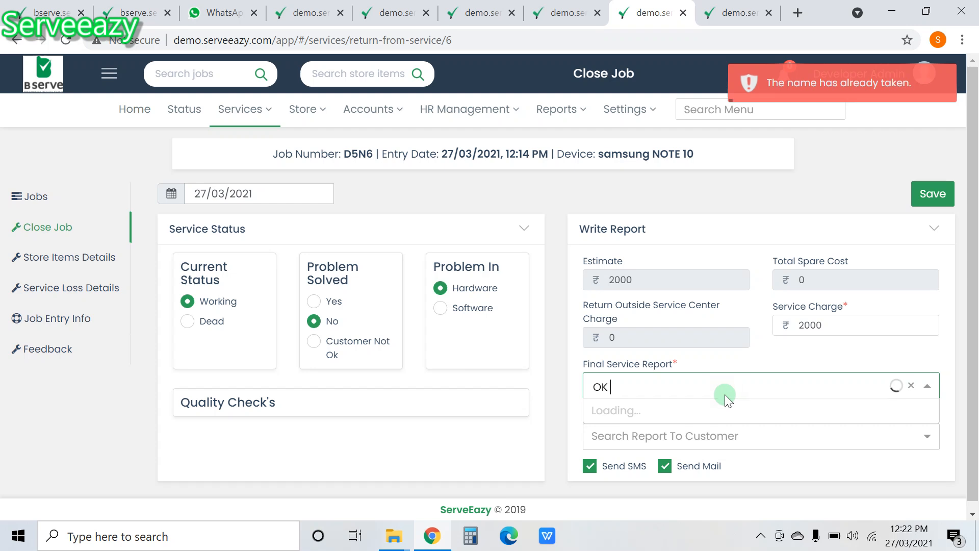
{"action": "left_click", "coordinate": [912, 385]}
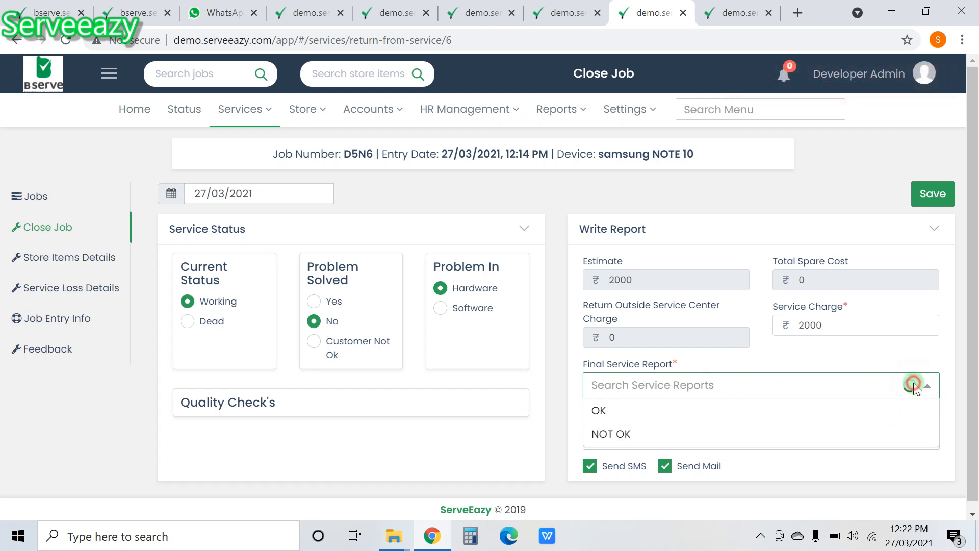
{"action": "left_click", "coordinate": [638, 411]}
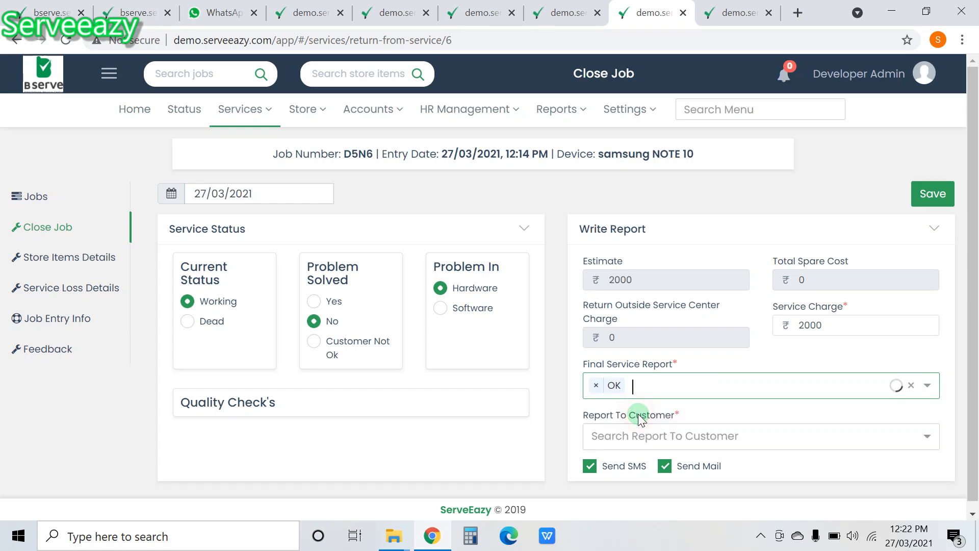
Step: Set Report To Customer to the new entry 'OK DISPLAY CHANGED'
{"action": "left_click", "coordinate": [740, 441]}
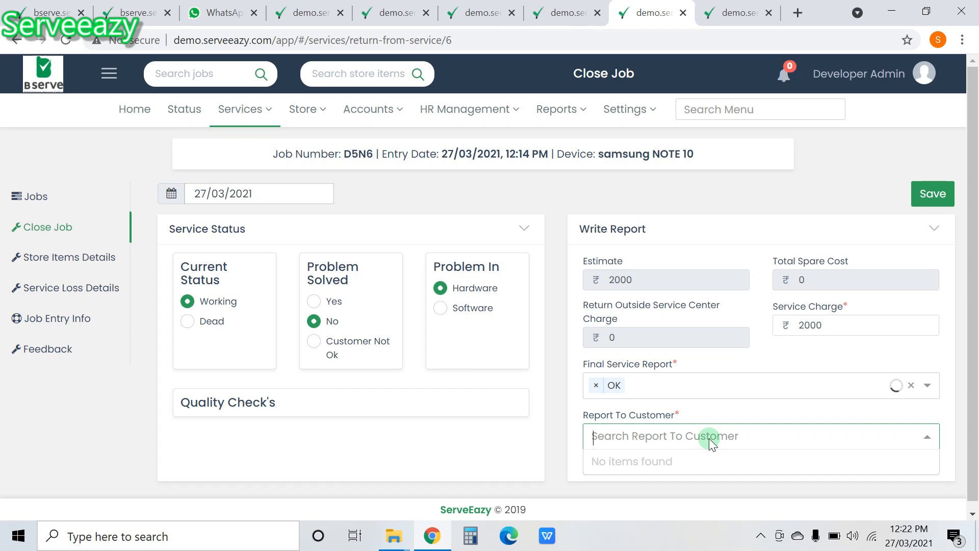
{"action": "type", "text": "OK DISPLAY CHANGED"}
{"action": "key", "text": "Return"}
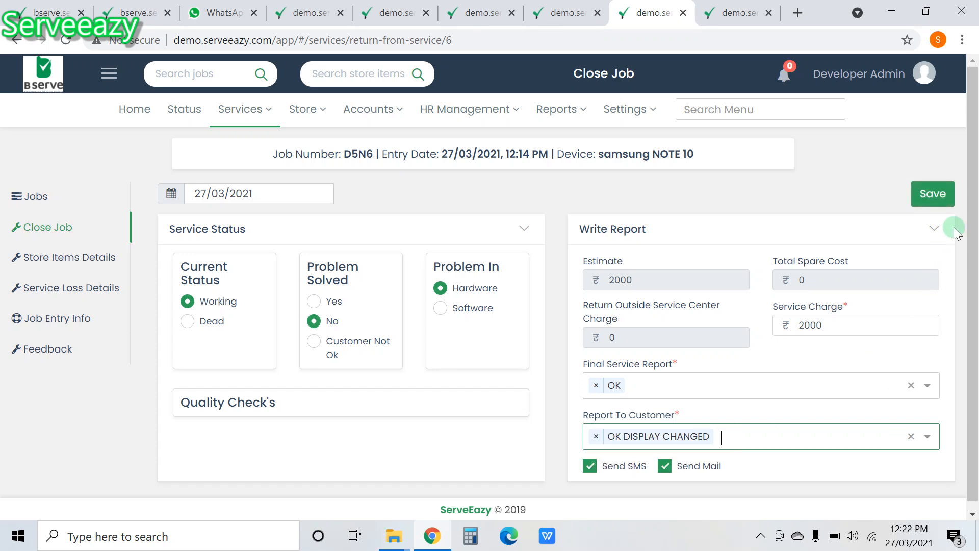
Step: Save D5N6's Close Job form with the OK and OK DISPLAY CHANGED reports
{"action": "left_click", "coordinate": [932, 194]}
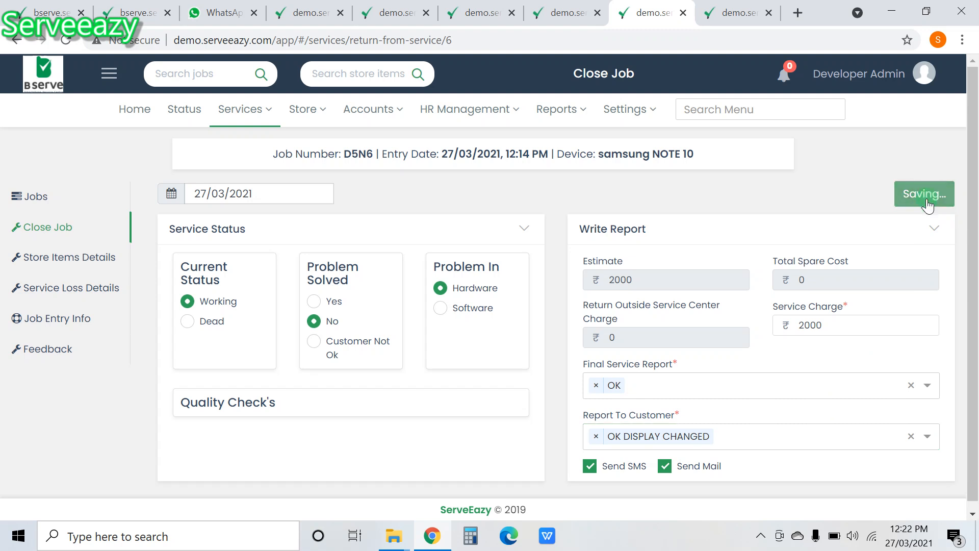
{"action": "scroll", "coordinate": [665, 399], "scroll_direction": "down", "scroll_amount": 1}
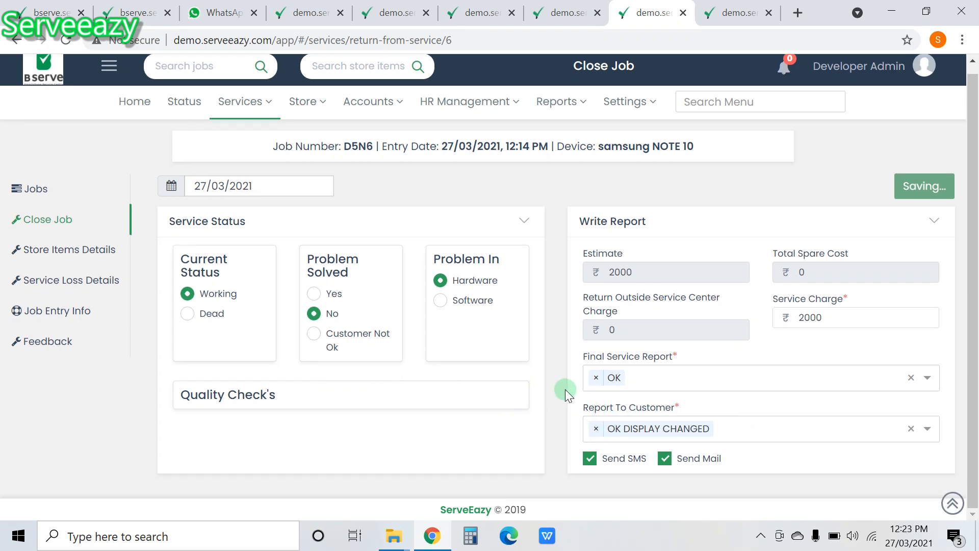
{"action": "scroll", "coordinate": [561, 389], "scroll_direction": "up", "scroll_amount": 1}
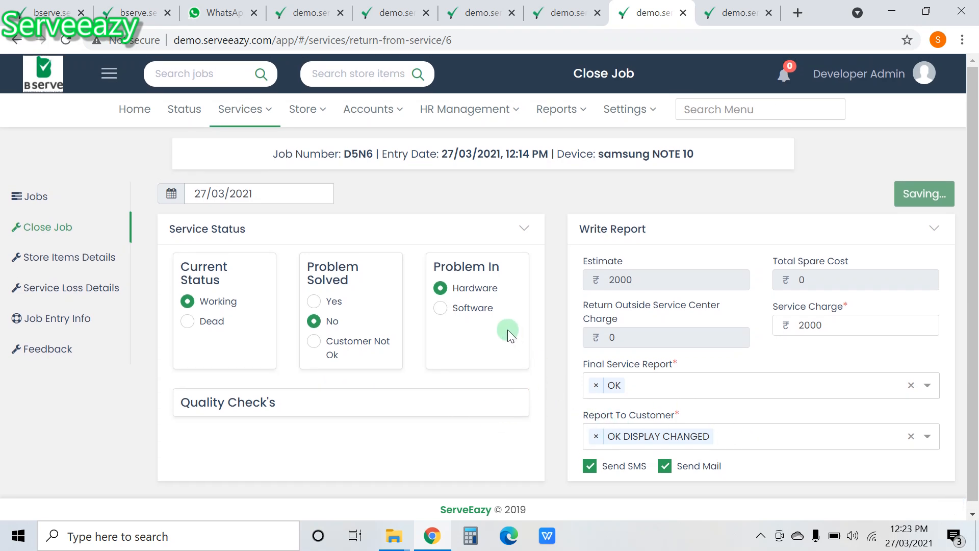